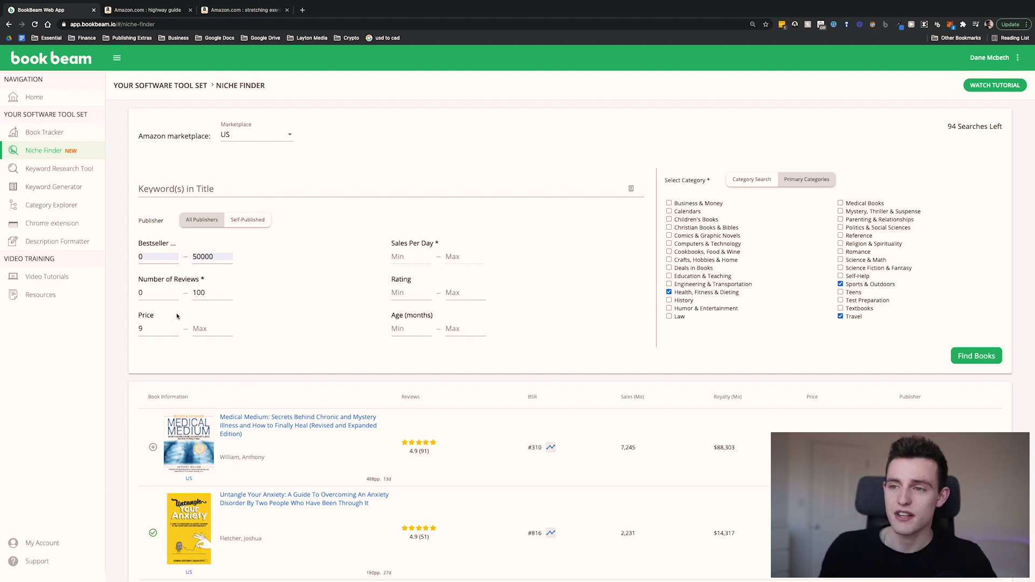
{"action": "scroll", "coordinate": [745, 221], "scroll_direction": "down", "scroll_amount": 3}
{"action": "scroll", "coordinate": [744, 221], "scroll_direction": "up", "scroll_amount": 3}
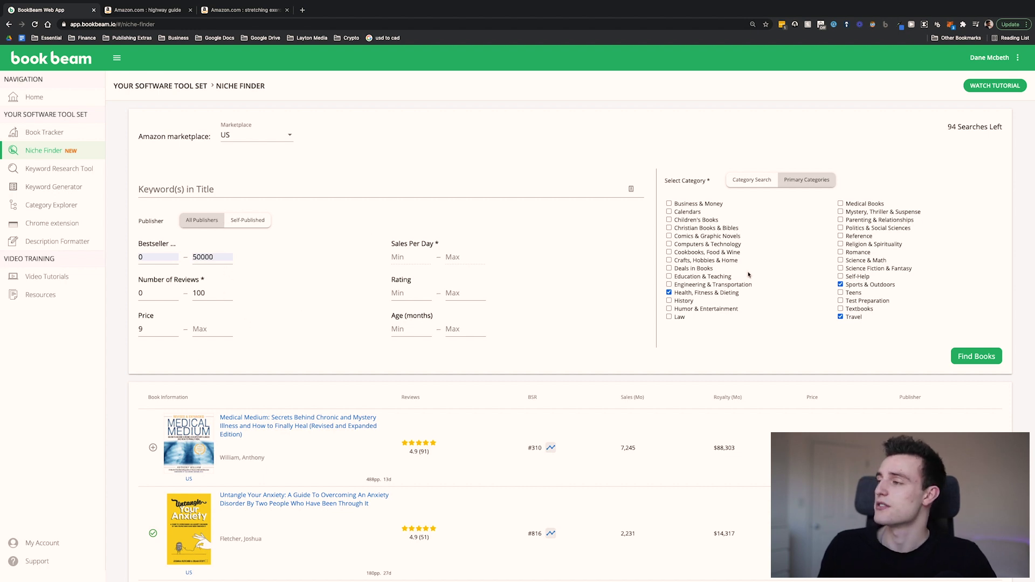
{"action": "scroll", "coordinate": [745, 231], "scroll_direction": "up", "scroll_amount": 2}
{"action": "scroll", "coordinate": [744, 231], "scroll_direction": "down", "scroll_amount": 2}
{"action": "scroll", "coordinate": [632, 232], "scroll_direction": "down", "scroll_amount": 1}
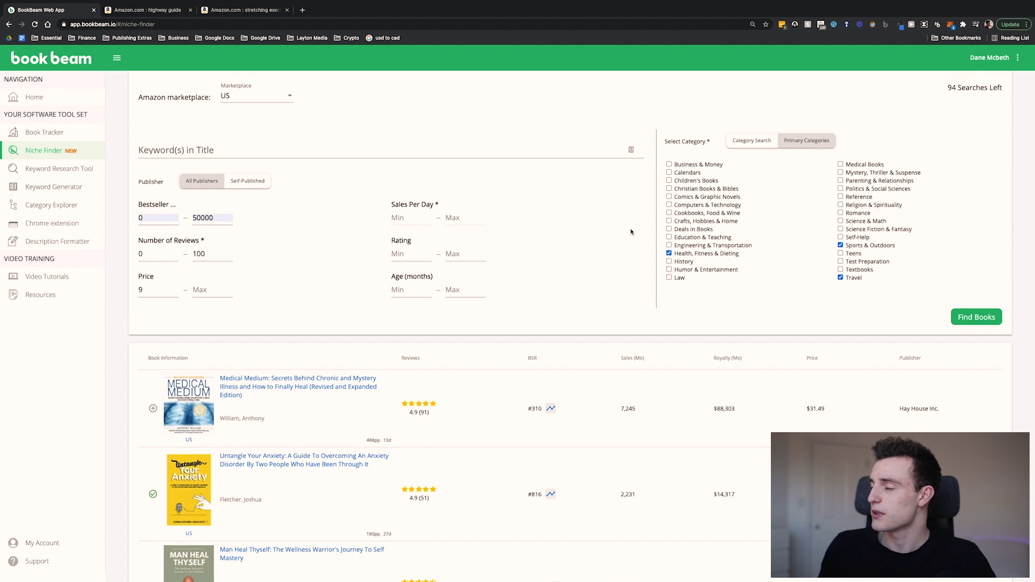
{"action": "scroll", "coordinate": [631, 232], "scroll_direction": "up", "scroll_amount": 1}
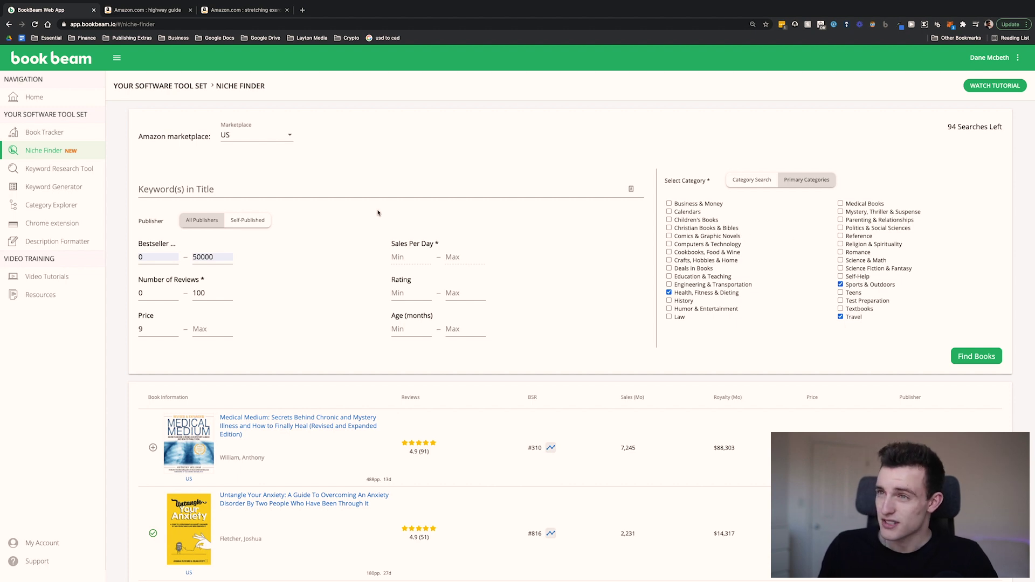
{"action": "scroll", "coordinate": [351, 331], "scroll_direction": "down", "scroll_amount": 5}
{"action": "scroll", "coordinate": [351, 331], "scroll_direction": "up", "scroll_amount": 3}
{"action": "scroll", "coordinate": [350, 331], "scroll_direction": "up", "scroll_amount": 2}
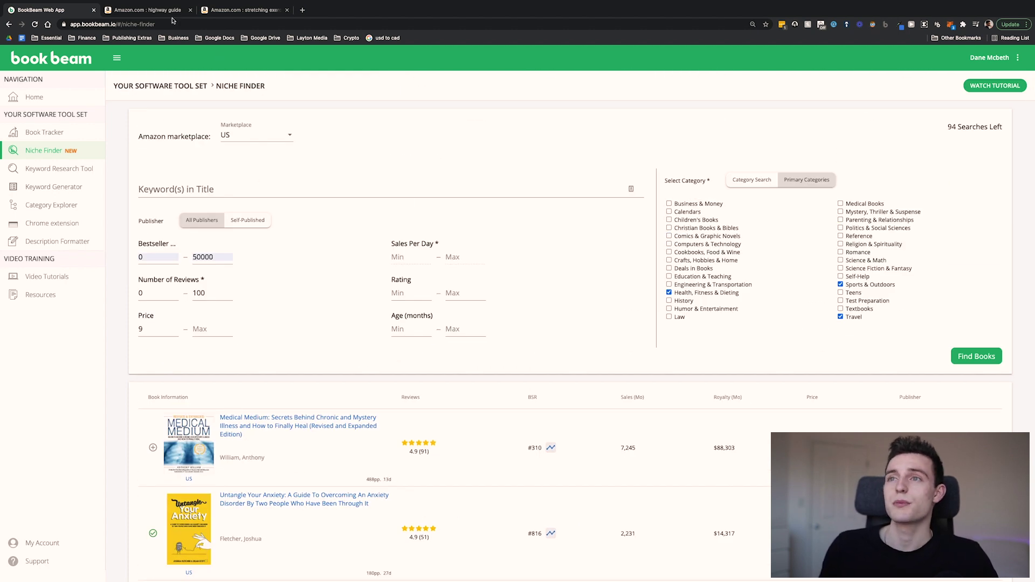
{"action": "left_click", "coordinate": [158, 7]}
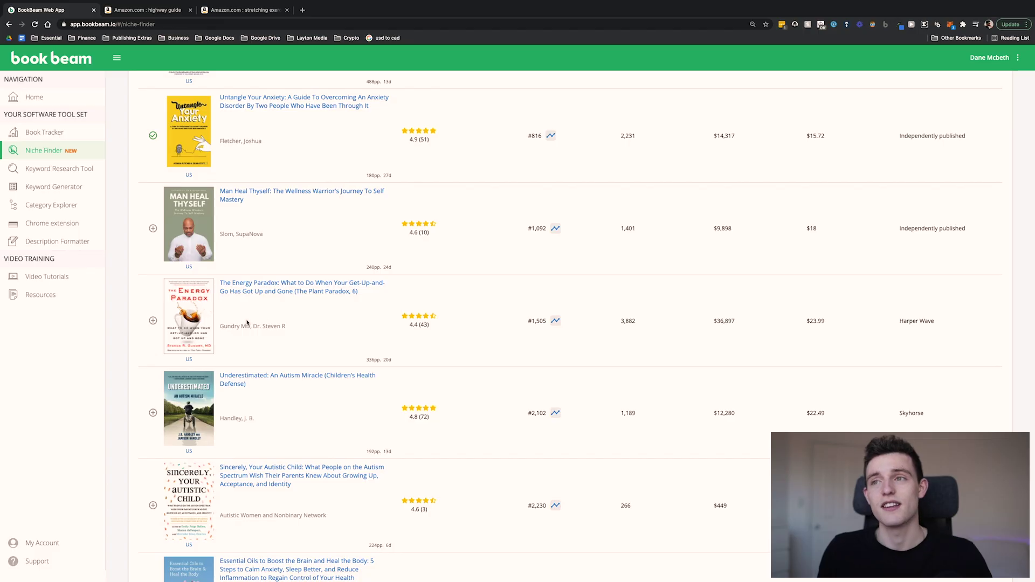
{"action": "scroll", "coordinate": [341, 208], "scroll_direction": "up", "scroll_amount": 10}
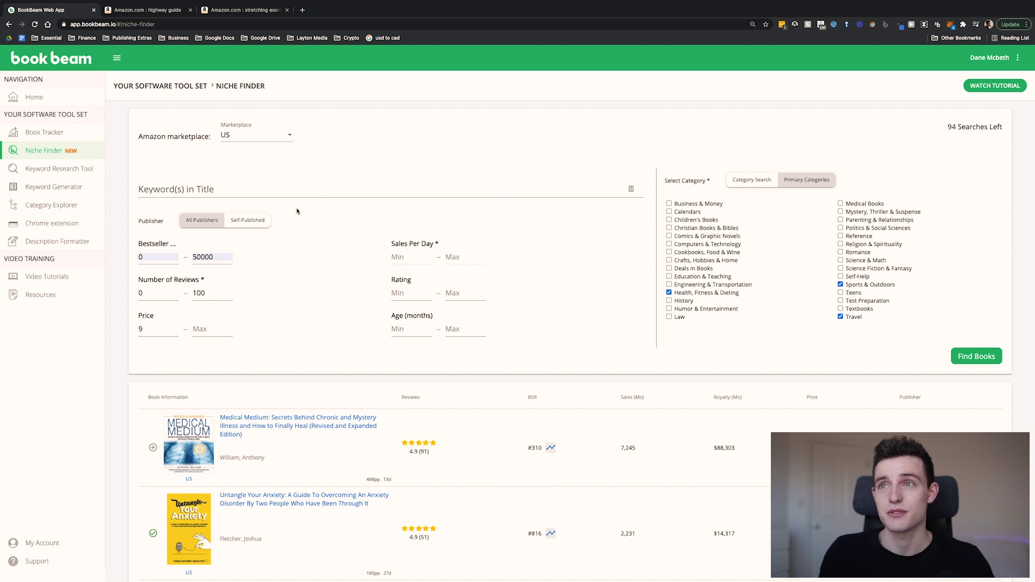
Step: Run BookBeam's page analysis on Amazon's 'highway guide' results: average BSR 326,028, price $42.59
{"action": "left_click", "coordinate": [152, 9]}
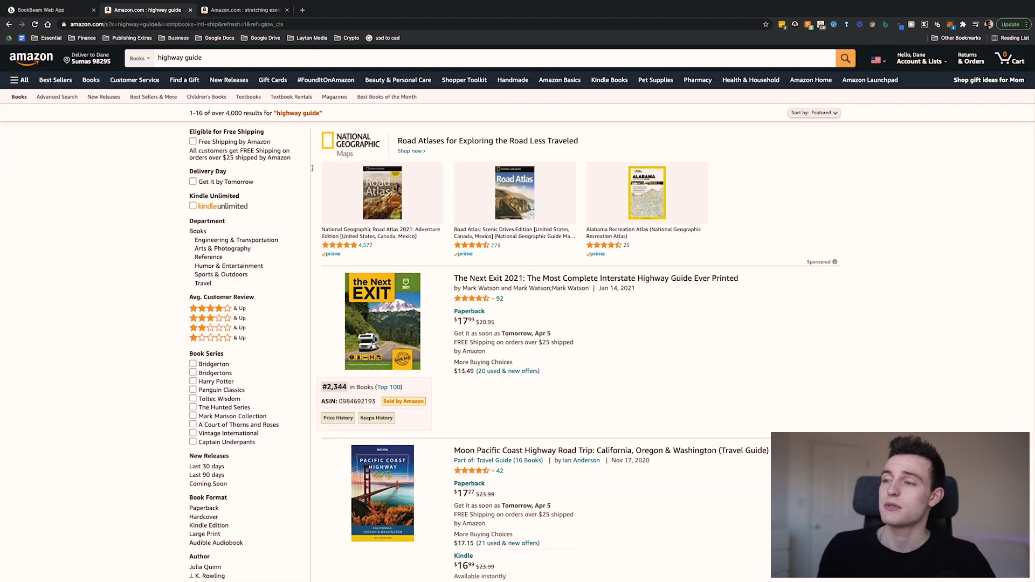
{"action": "left_click", "coordinate": [885, 26]}
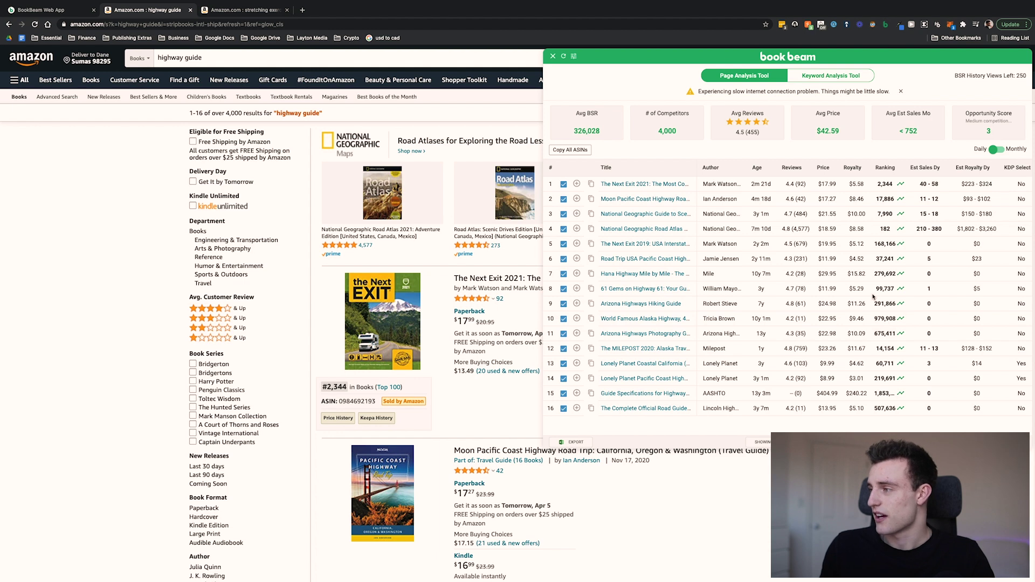
Step: Exclude the Alaska Highway book and the $404.99 specifications guide, keeping the Arizona Highways Photography book
{"action": "left_click", "coordinate": [564, 319]}
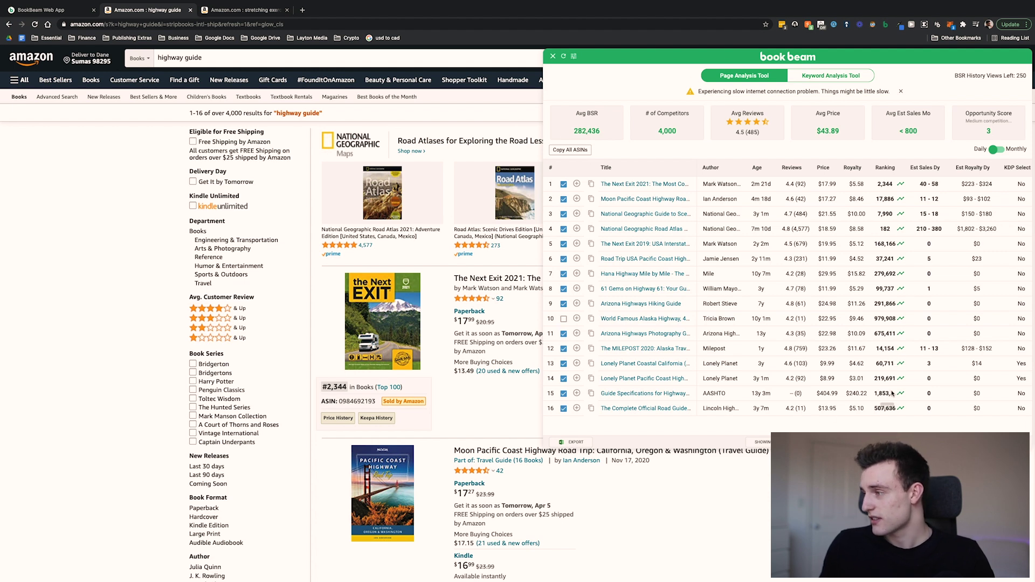
{"action": "left_click", "coordinate": [564, 394]}
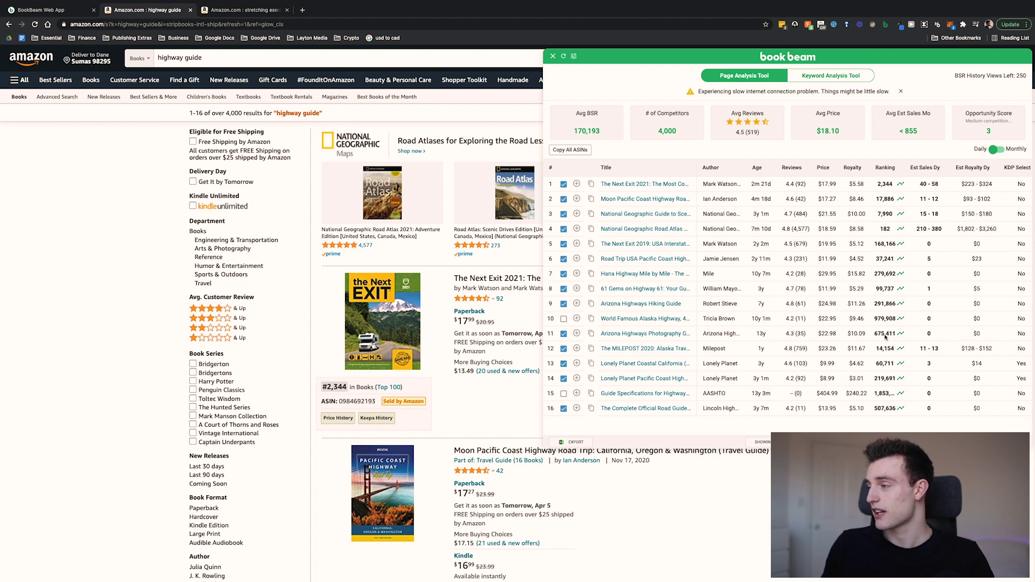
{"action": "left_click", "coordinate": [564, 334]}
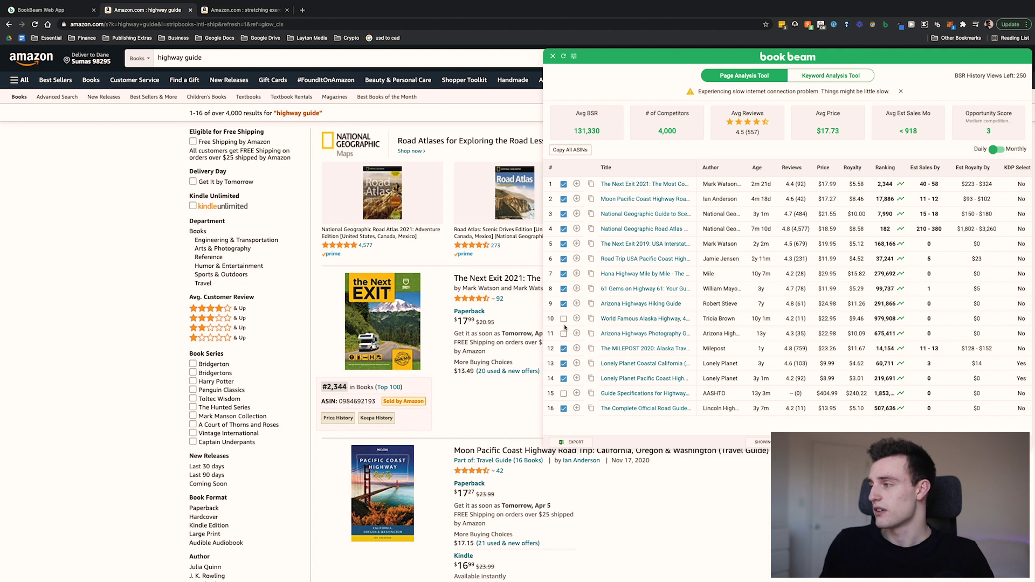
{"action": "left_click", "coordinate": [564, 334]}
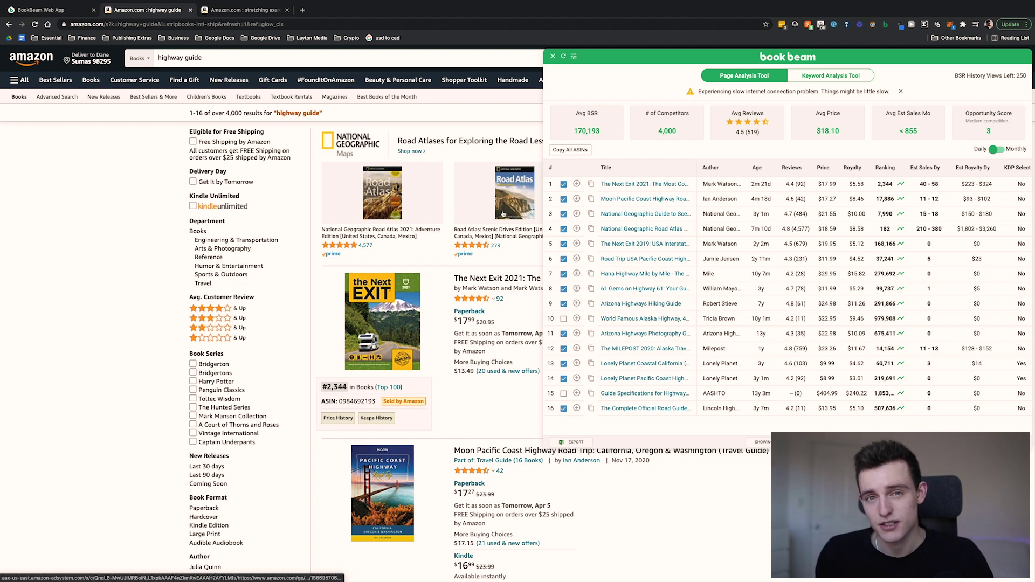
{"action": "scroll", "coordinate": [503, 214], "scroll_direction": "down", "scroll_amount": 1}
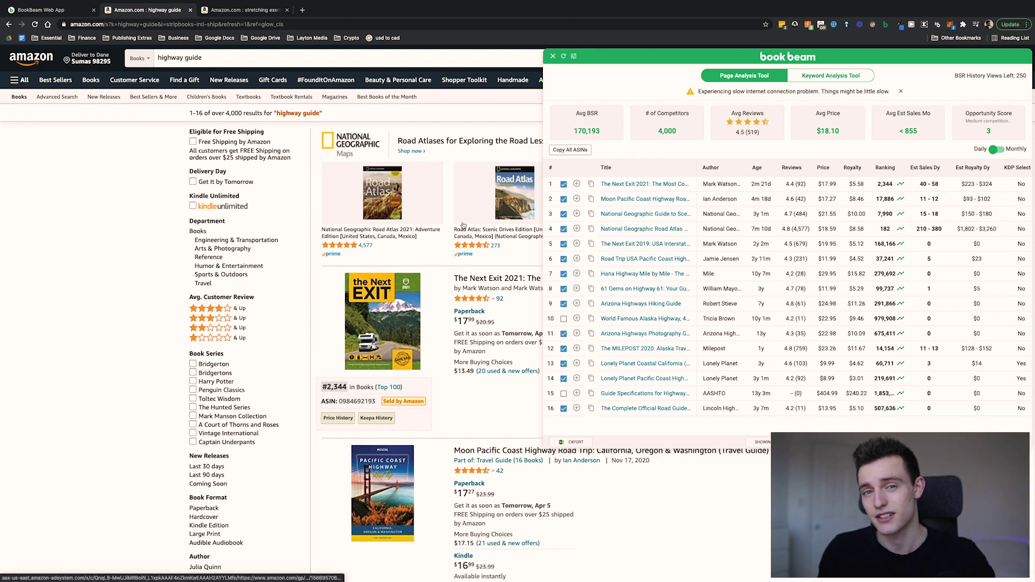
{"action": "scroll", "coordinate": [513, 259], "scroll_direction": "down", "scroll_amount": 2}
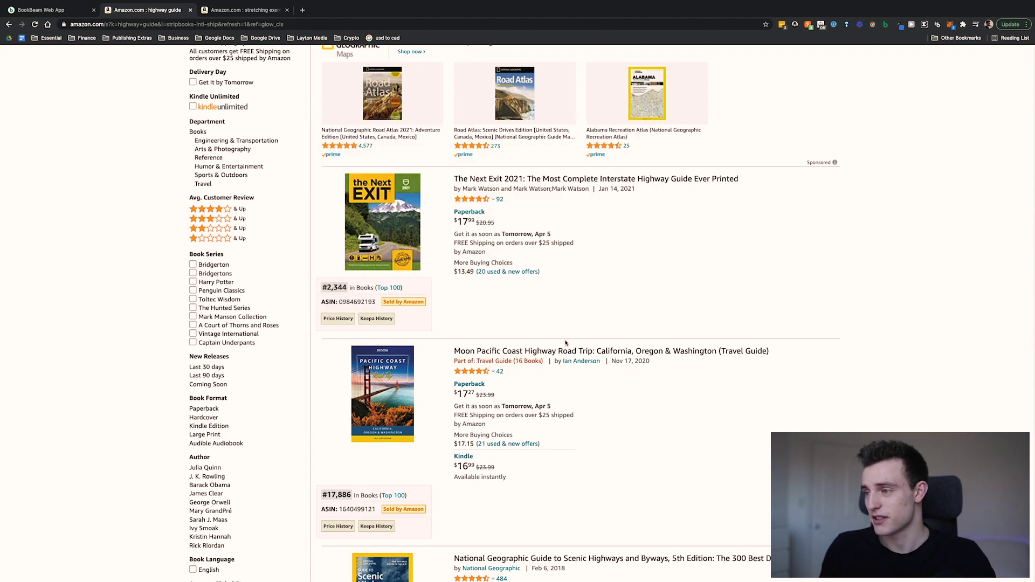
{"action": "scroll", "coordinate": [364, 490], "scroll_direction": "down", "scroll_amount": 2}
{"action": "mouse_move", "coordinate": [542, 261]}
{"action": "scroll", "coordinate": [512, 257], "scroll_direction": "down", "scroll_amount": 3}
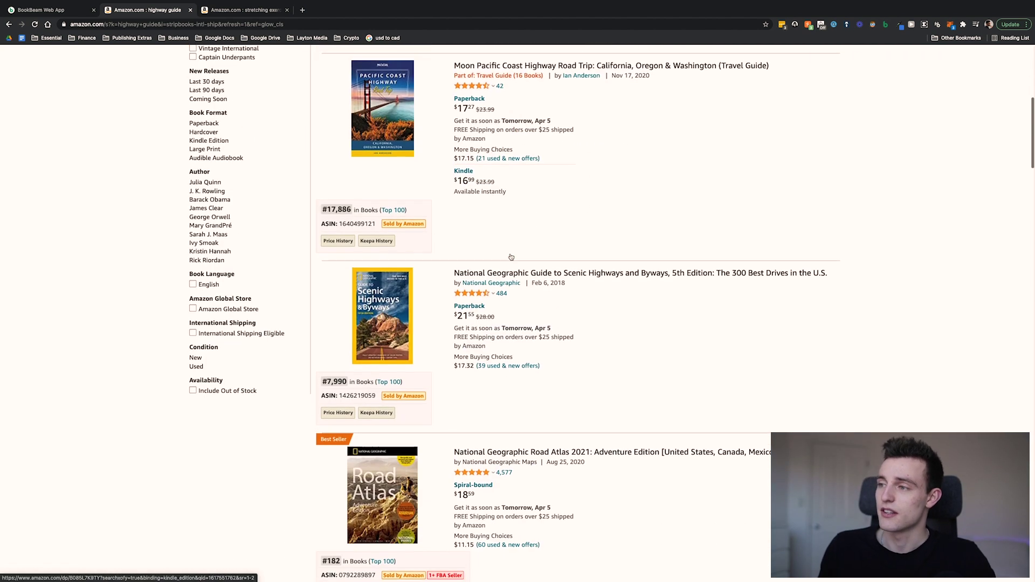
{"action": "scroll", "coordinate": [511, 257], "scroll_direction": "down", "scroll_amount": 4}
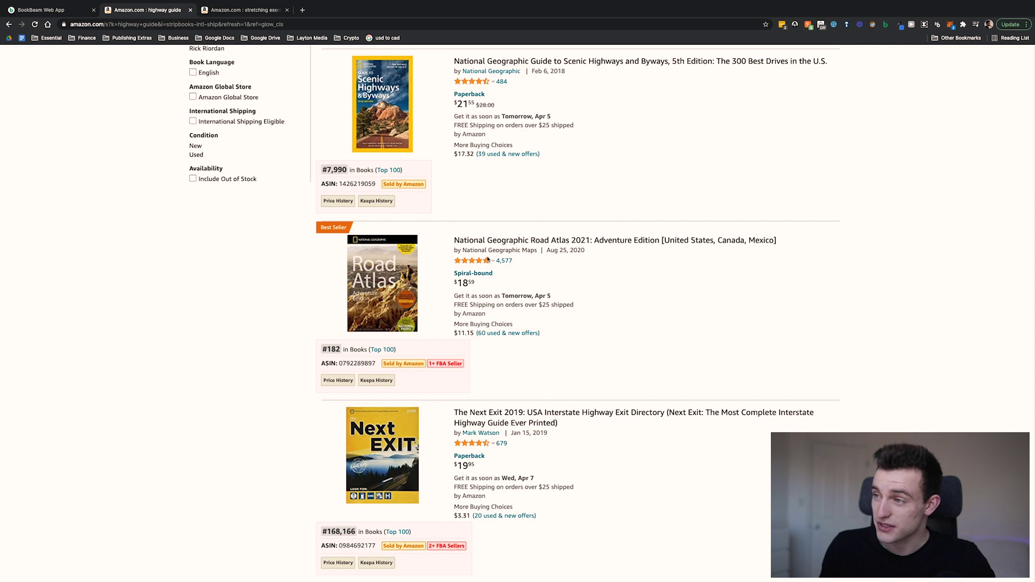
{"action": "scroll", "coordinate": [495, 261], "scroll_direction": "down", "scroll_amount": 10}
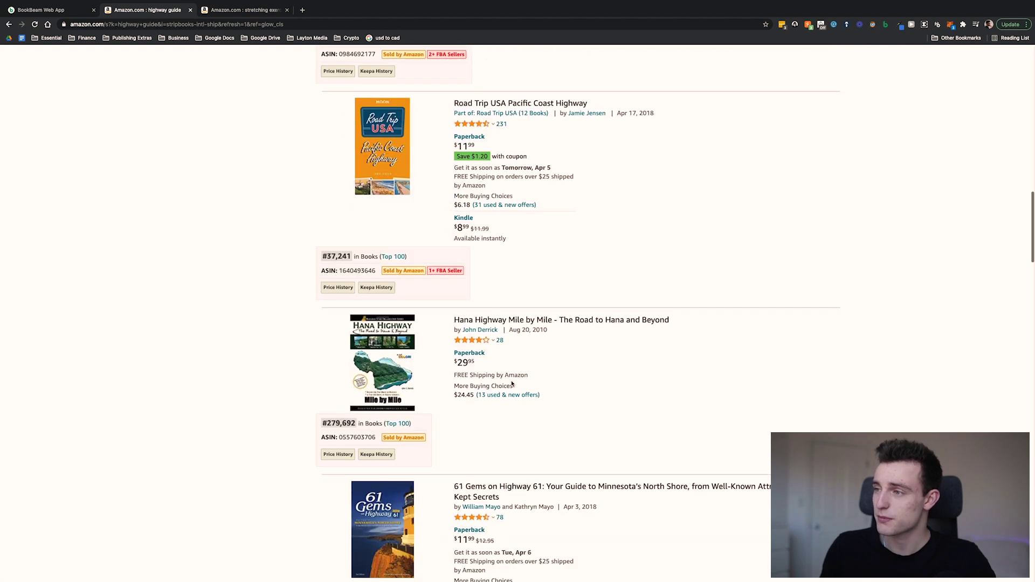
{"action": "scroll", "coordinate": [512, 384], "scroll_direction": "down", "scroll_amount": 20}
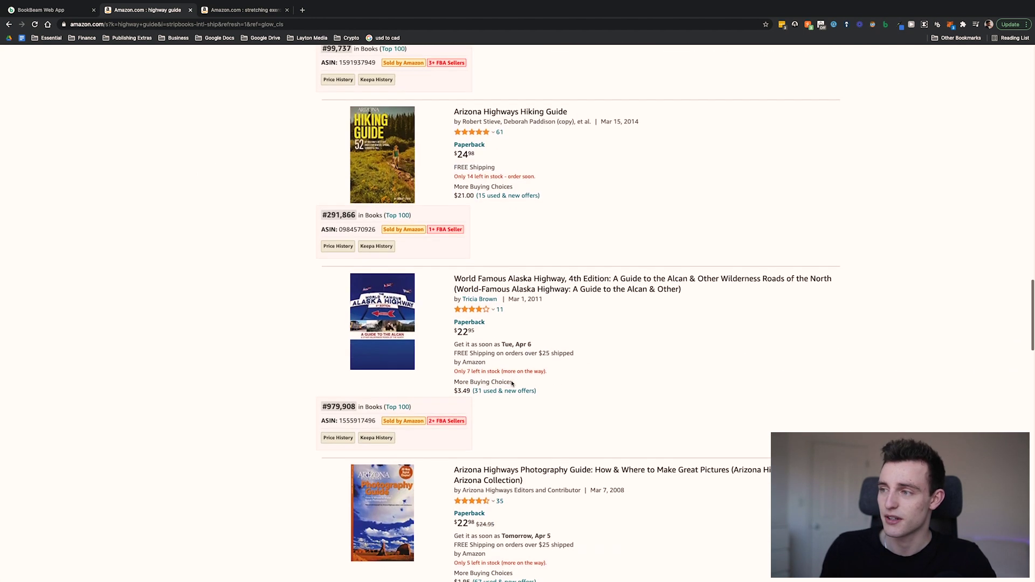
{"action": "scroll", "coordinate": [512, 381], "scroll_direction": "down", "scroll_amount": 15}
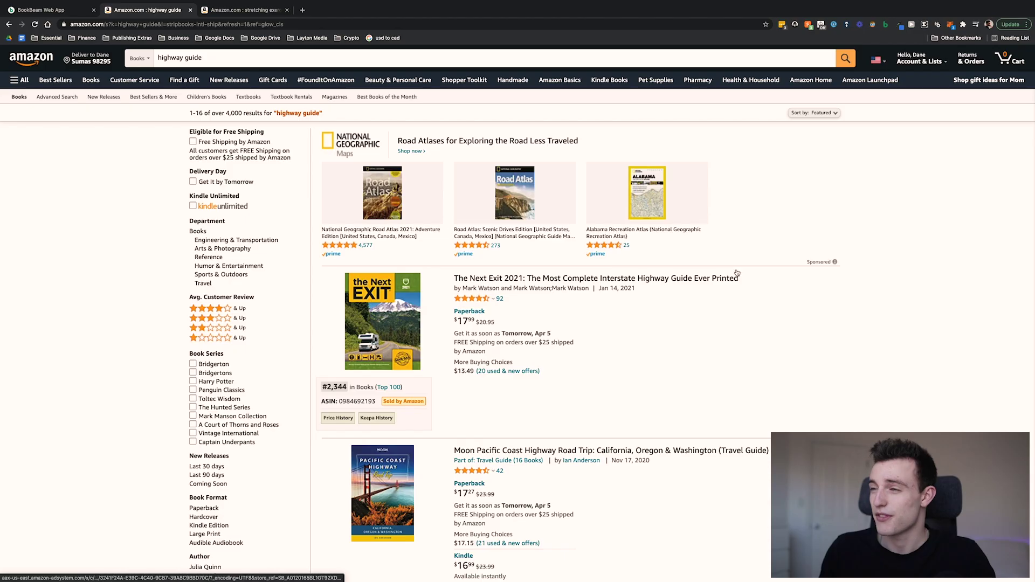
{"action": "scroll", "coordinate": [799, 190], "scroll_direction": "down", "scroll_amount": 5}
{"action": "scroll", "coordinate": [844, 195], "scroll_direction": "down", "scroll_amount": 10}
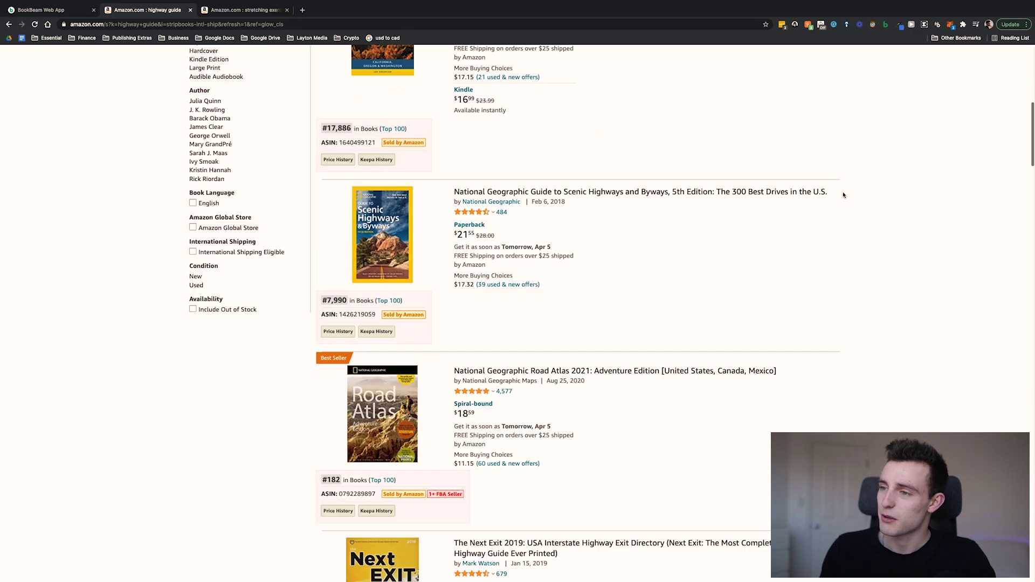
{"action": "scroll", "coordinate": [844, 195], "scroll_direction": "down", "scroll_amount": 3}
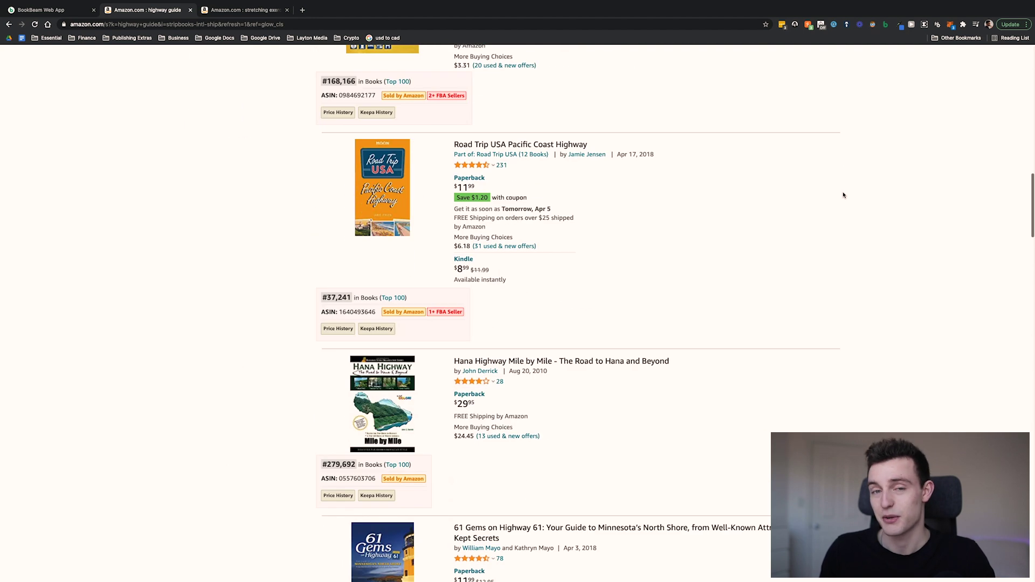
{"action": "scroll", "coordinate": [844, 195], "scroll_direction": "down", "scroll_amount": 2}
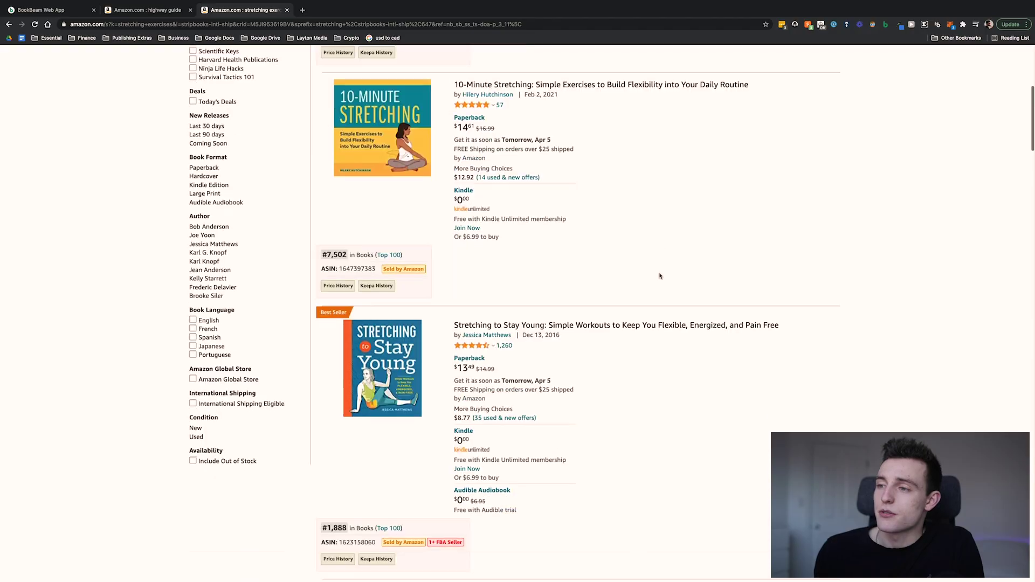
Step: Show BookBeam's sales stats for the Amazon 'stretching exercises' book results
{"action": "scroll", "coordinate": [660, 276], "scroll_direction": "down", "scroll_amount": 8}
{"action": "scroll", "coordinate": [660, 276], "scroll_direction": "up", "scroll_amount": 8}
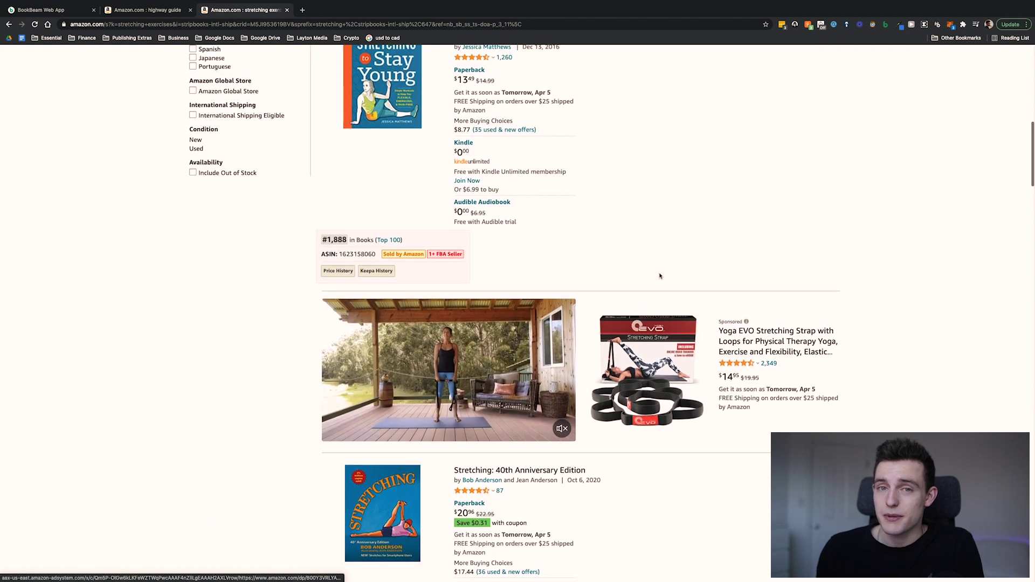
{"action": "scroll", "coordinate": [660, 276], "scroll_direction": "up", "scroll_amount": 3}
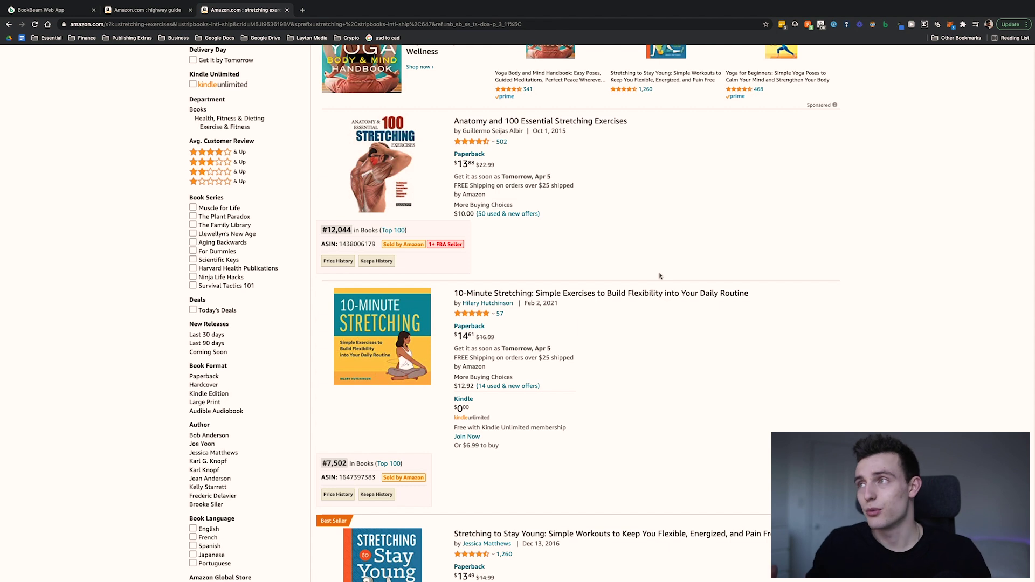
{"action": "scroll", "coordinate": [660, 276], "scroll_direction": "up", "scroll_amount": 3}
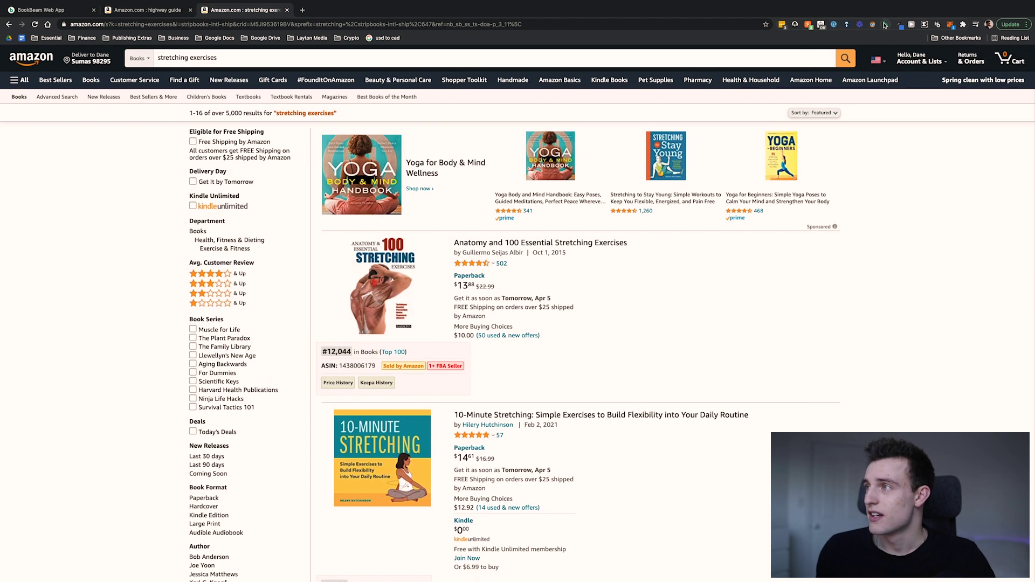
{"action": "left_click", "coordinate": [885, 24]}
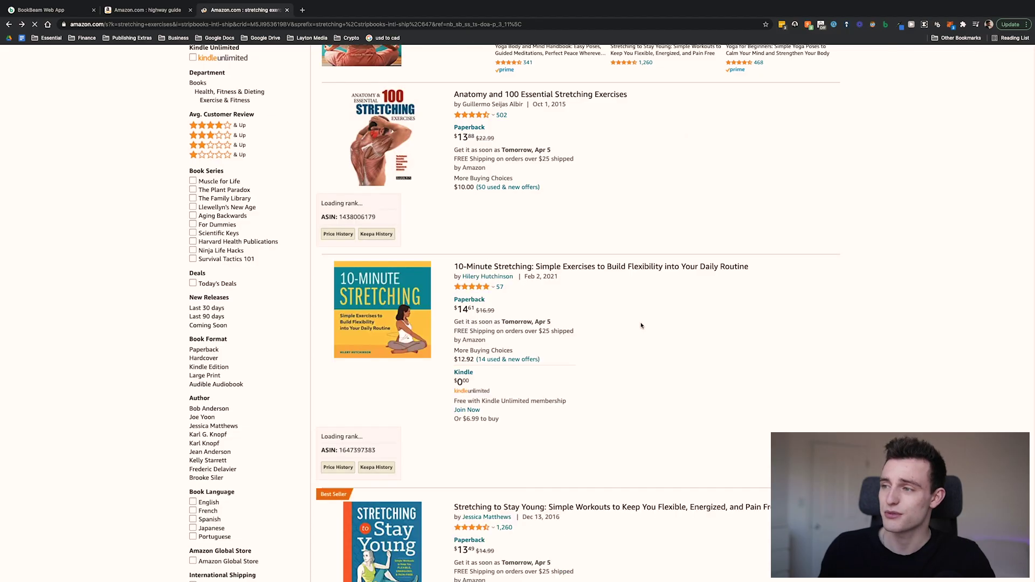
{"action": "scroll", "coordinate": [642, 326], "scroll_direction": "up", "scroll_amount": 3}
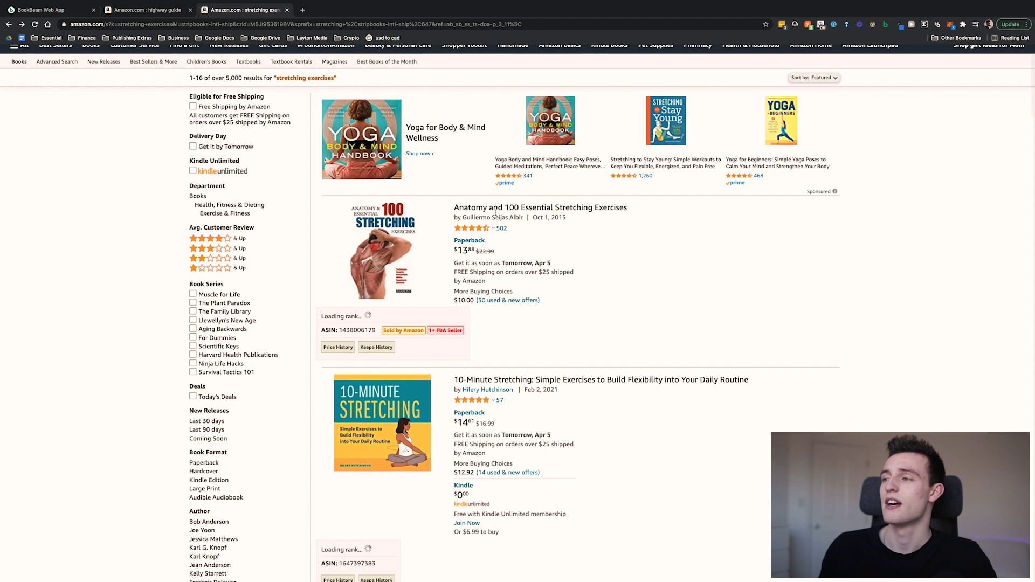
{"action": "scroll", "coordinate": [531, 281], "scroll_direction": "down", "scroll_amount": 13}
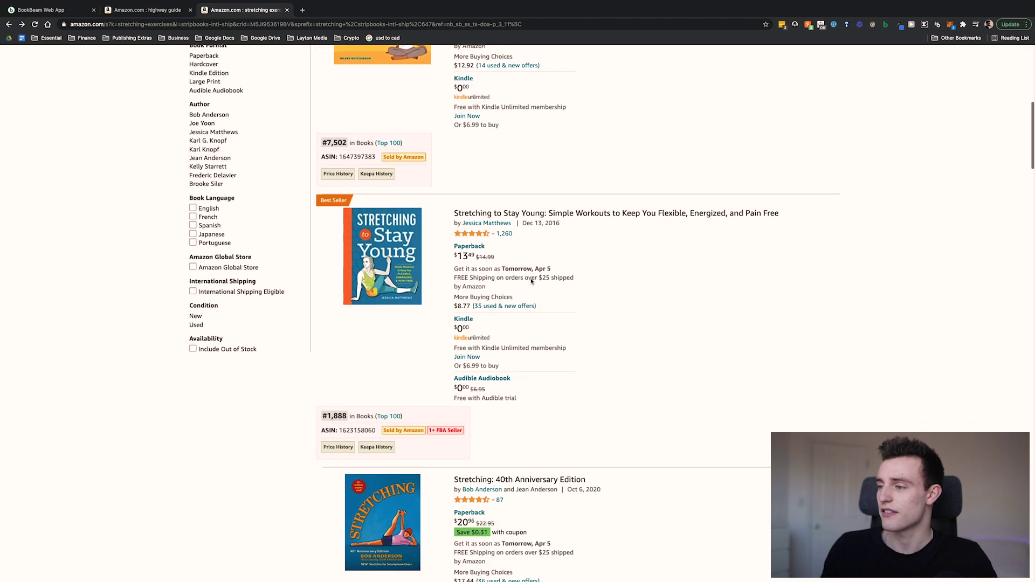
{"action": "scroll", "coordinate": [532, 280], "scroll_direction": "down", "scroll_amount": 10}
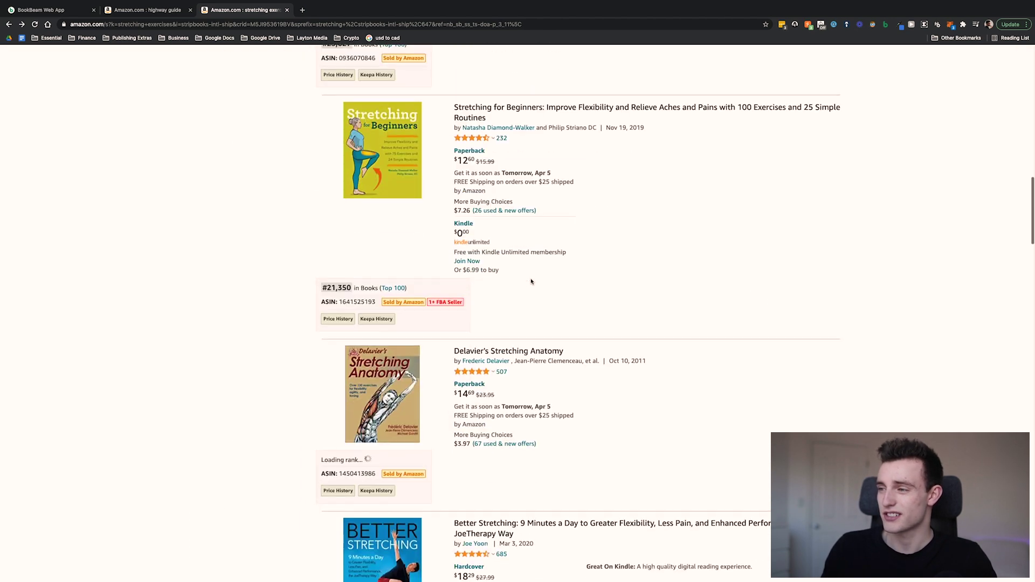
{"action": "scroll", "coordinate": [532, 281], "scroll_direction": "down", "scroll_amount": 8}
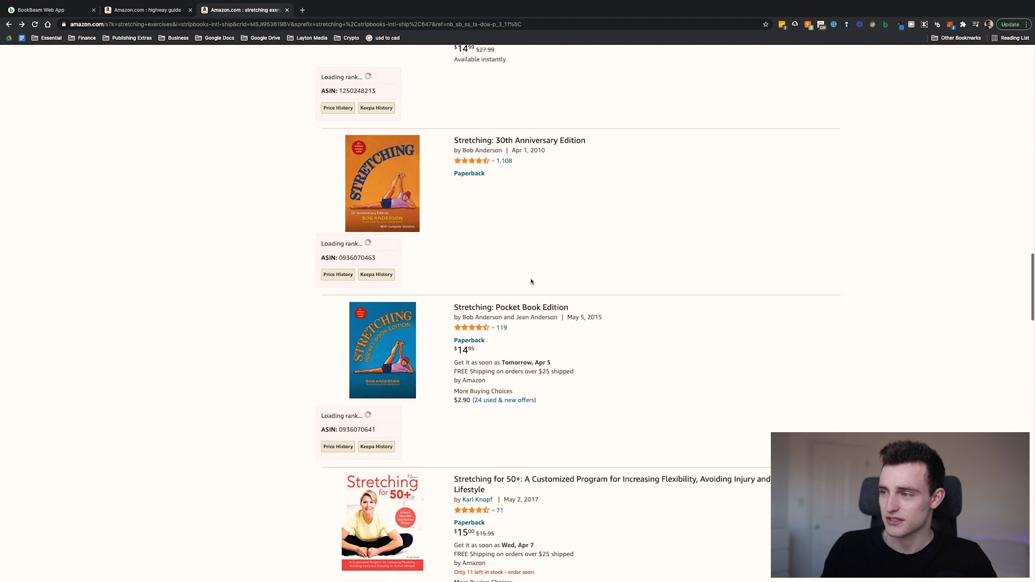
{"action": "scroll", "coordinate": [531, 281], "scroll_direction": "down", "scroll_amount": 9}
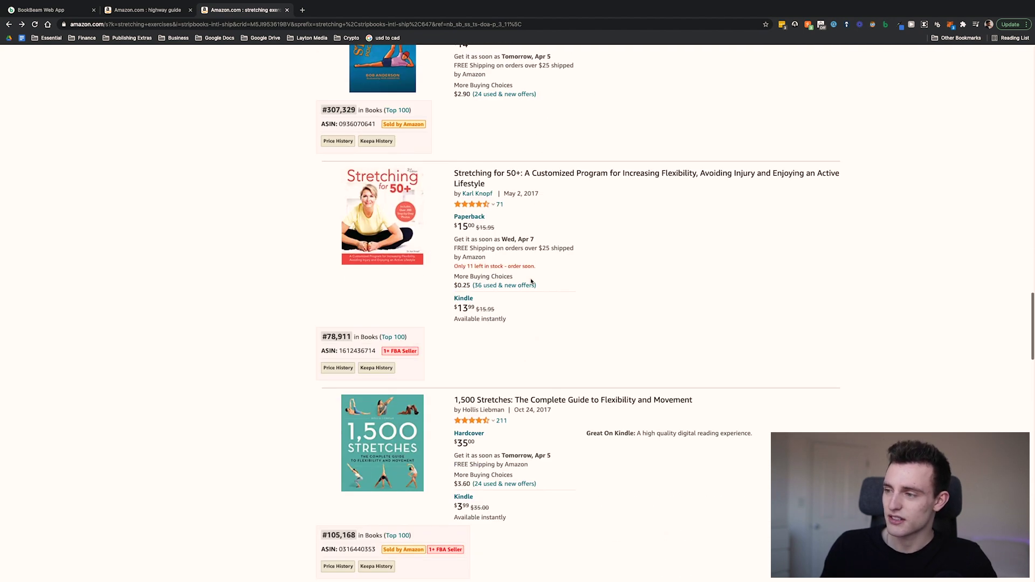
{"action": "scroll", "coordinate": [531, 281], "scroll_direction": "up", "scroll_amount": 7}
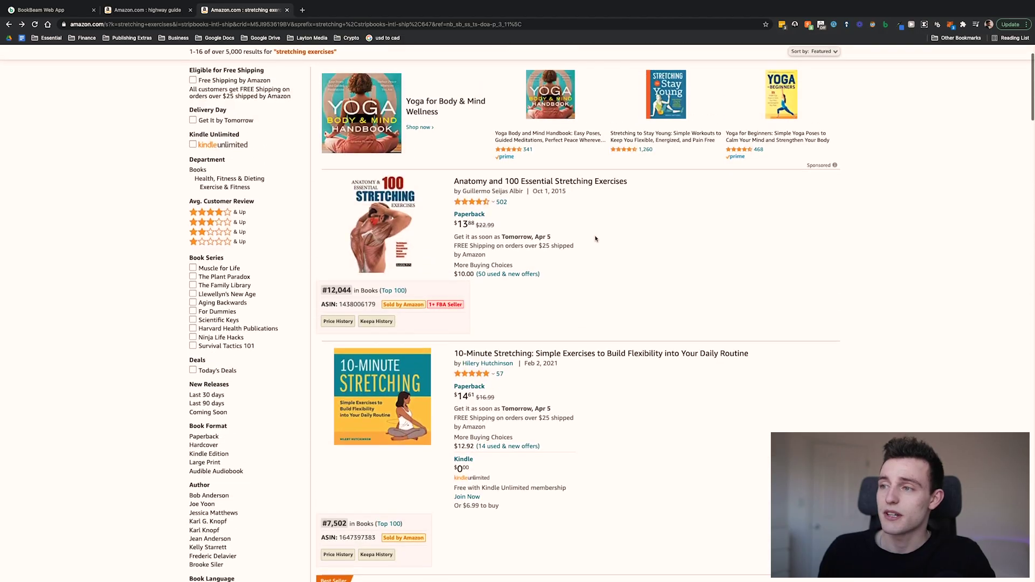
{"action": "scroll", "coordinate": [595, 239], "scroll_direction": "down", "scroll_amount": 5}
{"action": "scroll", "coordinate": [595, 216], "scroll_direction": "down", "scroll_amount": 2}
{"action": "scroll", "coordinate": [674, 323], "scroll_direction": "up", "scroll_amount": 10}
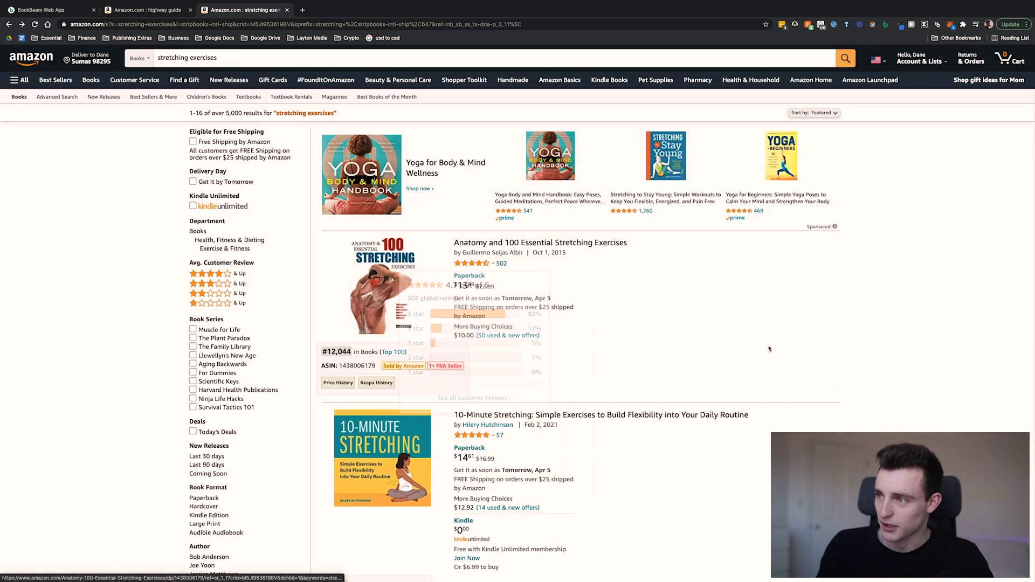
{"action": "scroll", "coordinate": [740, 326], "scroll_direction": "down", "scroll_amount": 3}
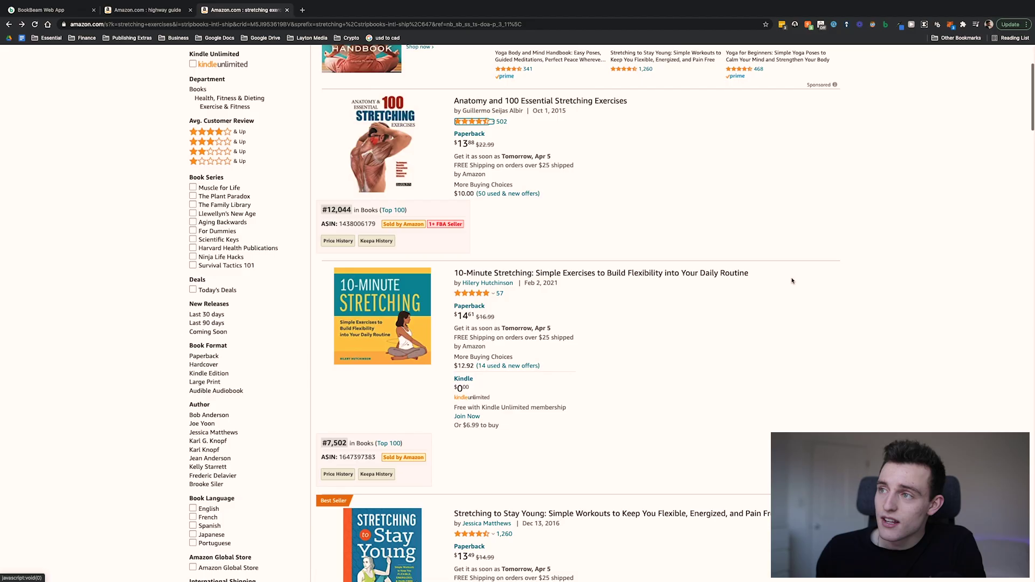
{"action": "scroll", "coordinate": [792, 279], "scroll_direction": "down", "scroll_amount": 1}
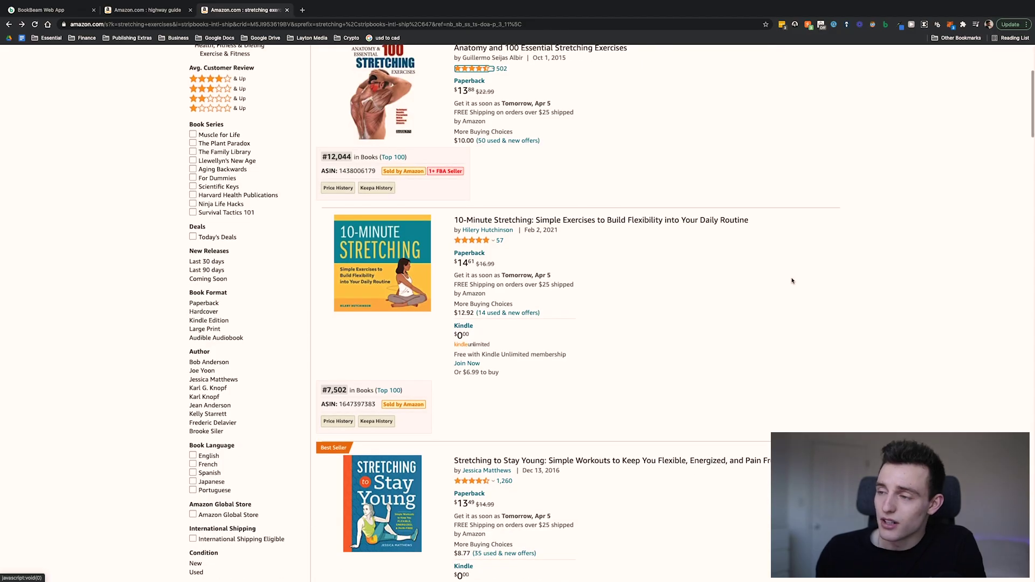
{"action": "scroll", "coordinate": [792, 281], "scroll_direction": "down", "scroll_amount": 4}
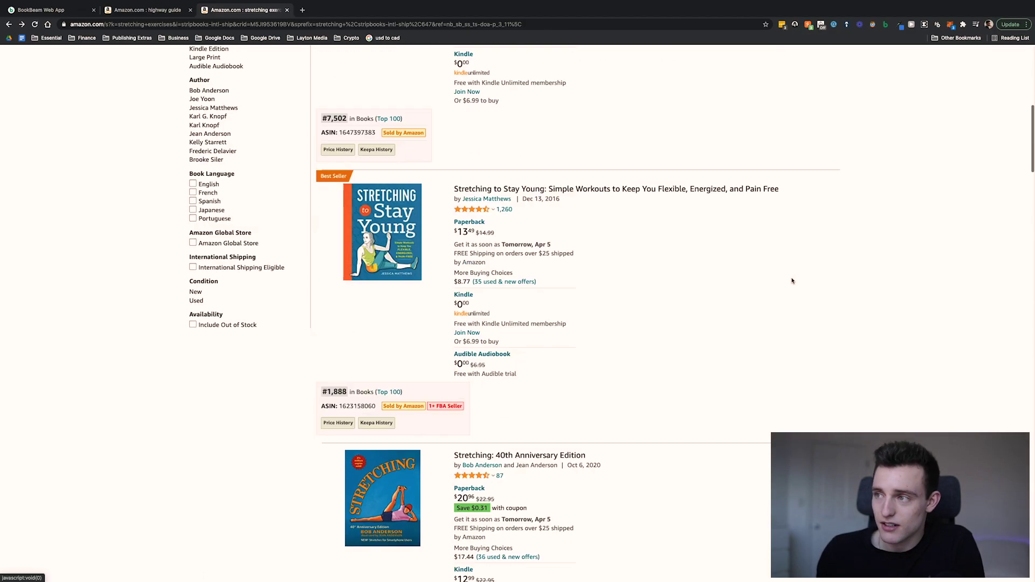
{"action": "scroll", "coordinate": [792, 281], "scroll_direction": "down", "scroll_amount": 12}
{"action": "scroll", "coordinate": [793, 281], "scroll_direction": "down", "scroll_amount": 1}
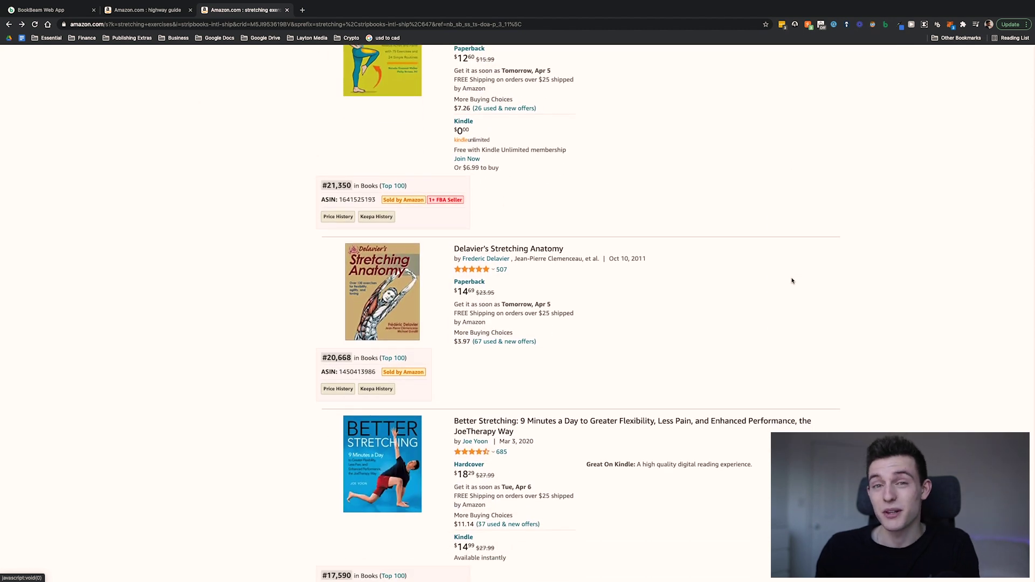
{"action": "scroll", "coordinate": [792, 280], "scroll_direction": "down", "scroll_amount": 14}
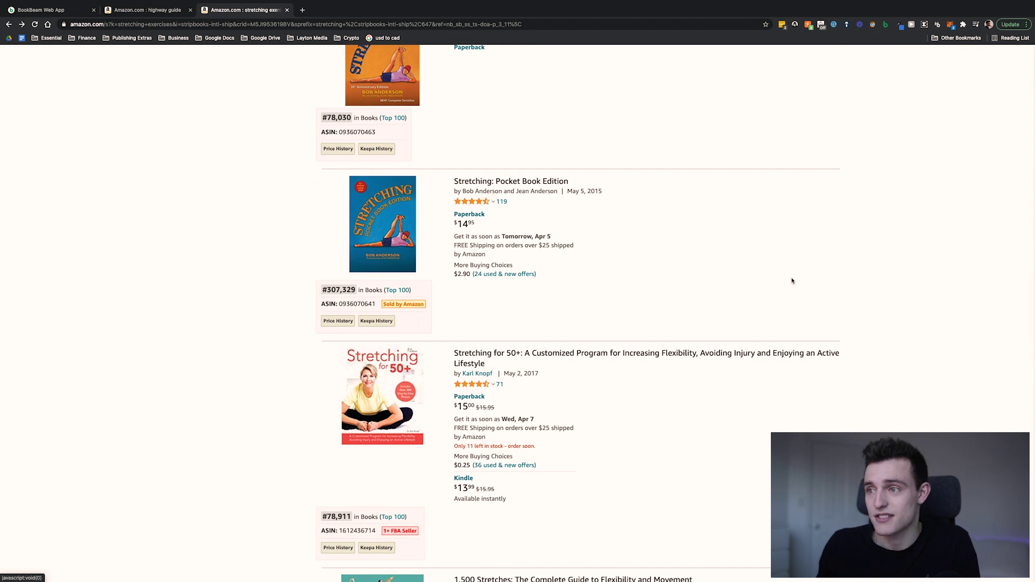
{"action": "scroll", "coordinate": [792, 280], "scroll_direction": "up", "scroll_amount": 8}
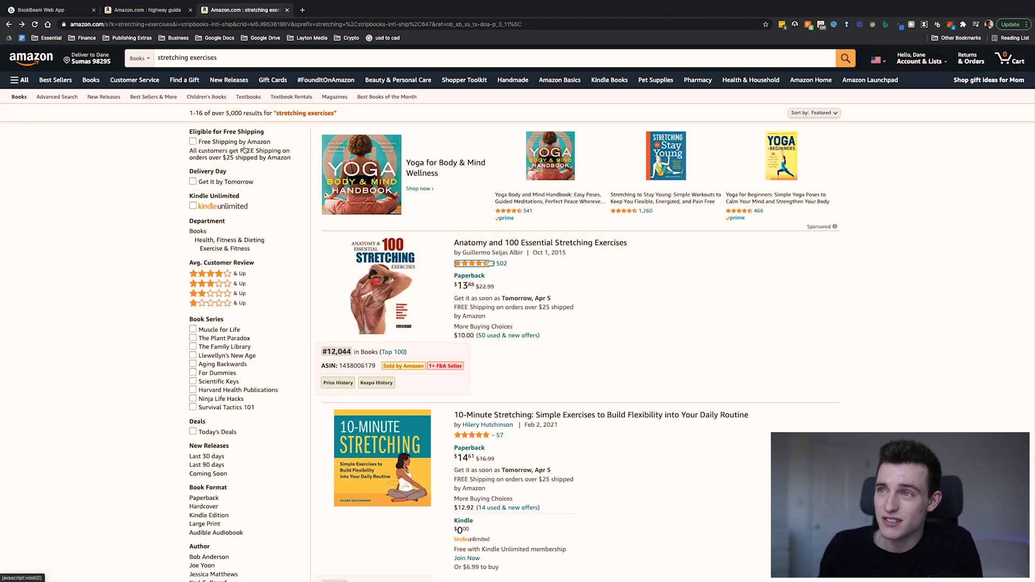